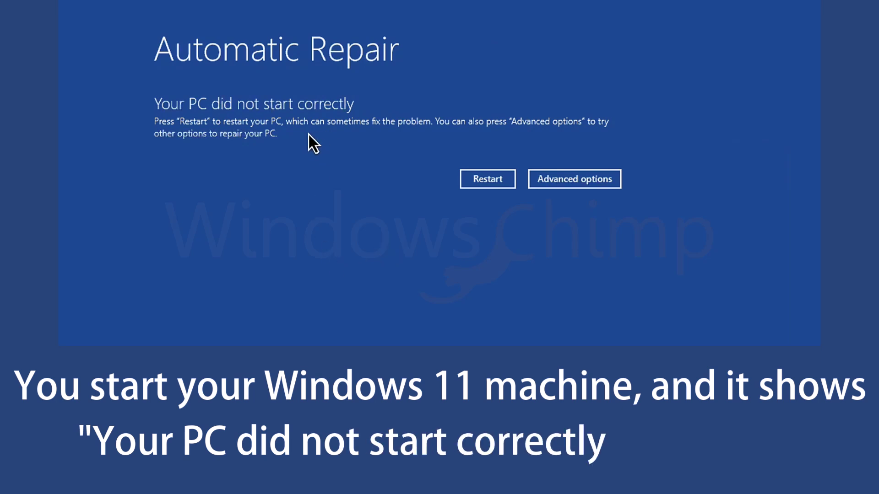
Restart into recovery and run Startup Repair, which fails and cites log file SrtTrail.txt.
click(493, 182)
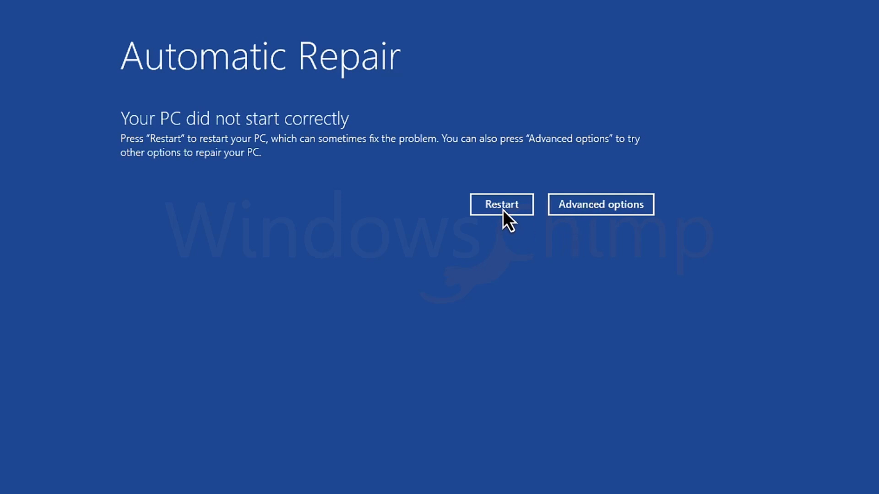
click(581, 208)
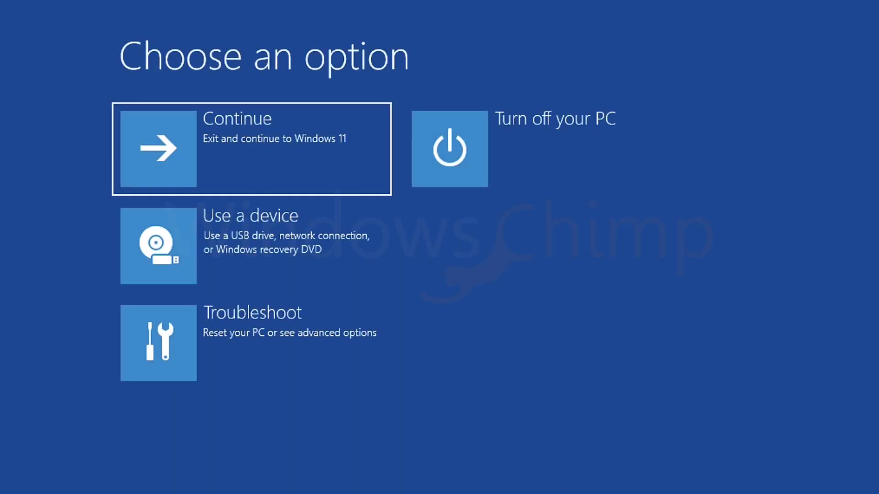
click(269, 379)
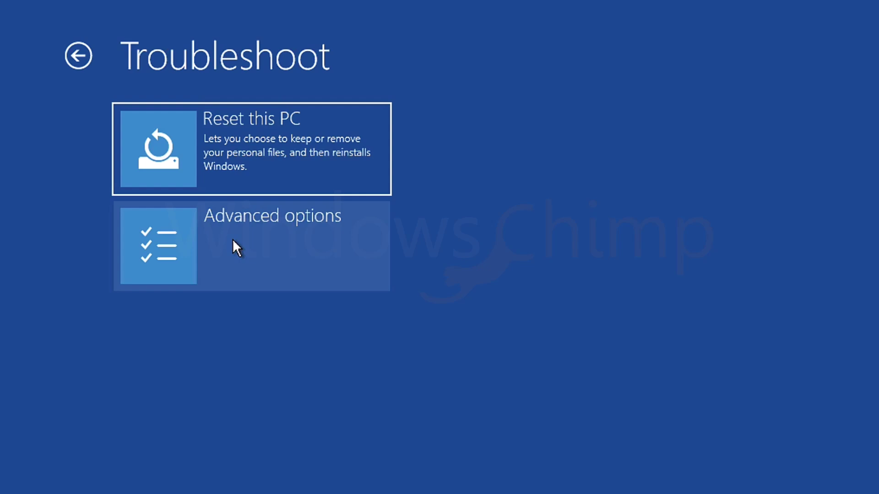
click(233, 239)
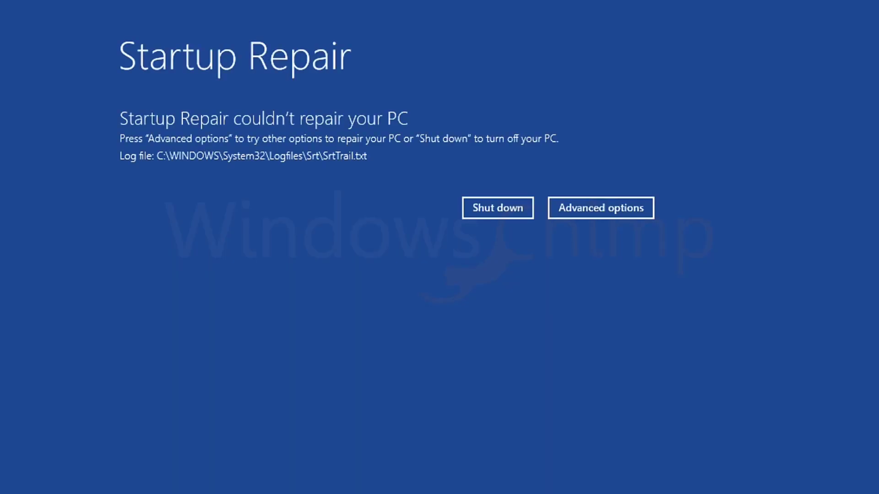
Attempt to uninstall the latest feature update through Troubleshoot > Advanced options > Uninstall Updates.
click(573, 202)
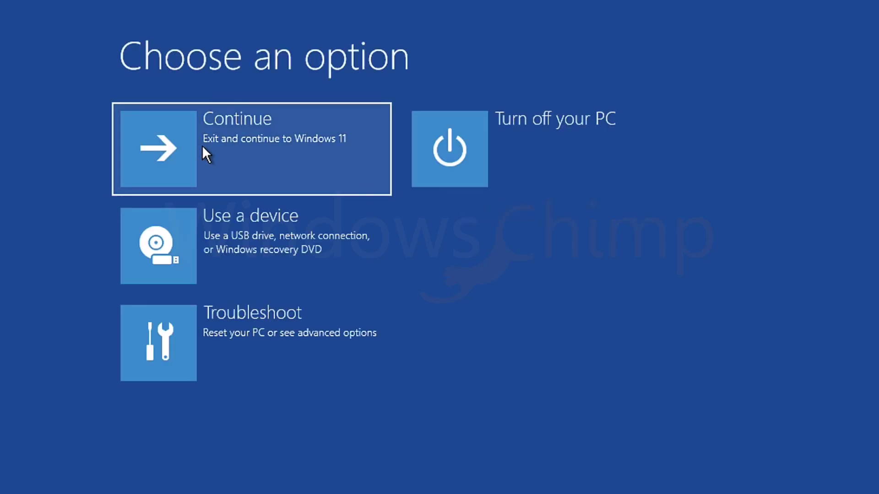
click(239, 354)
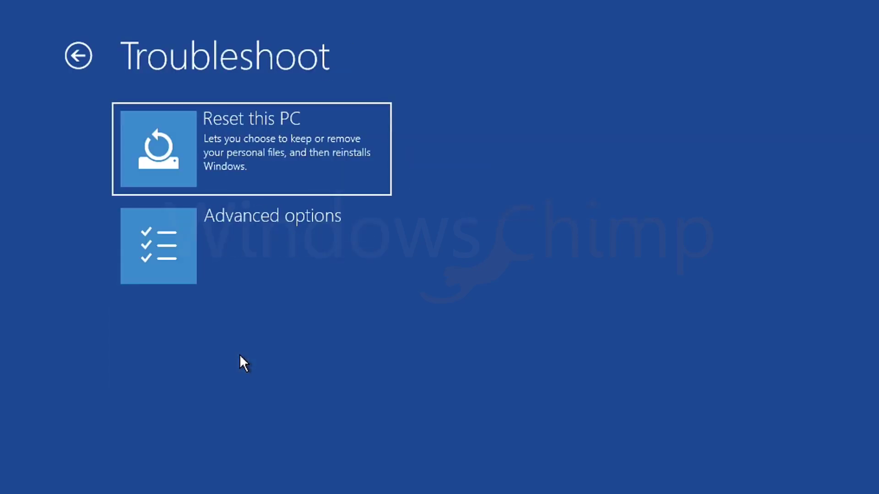
click(231, 234)
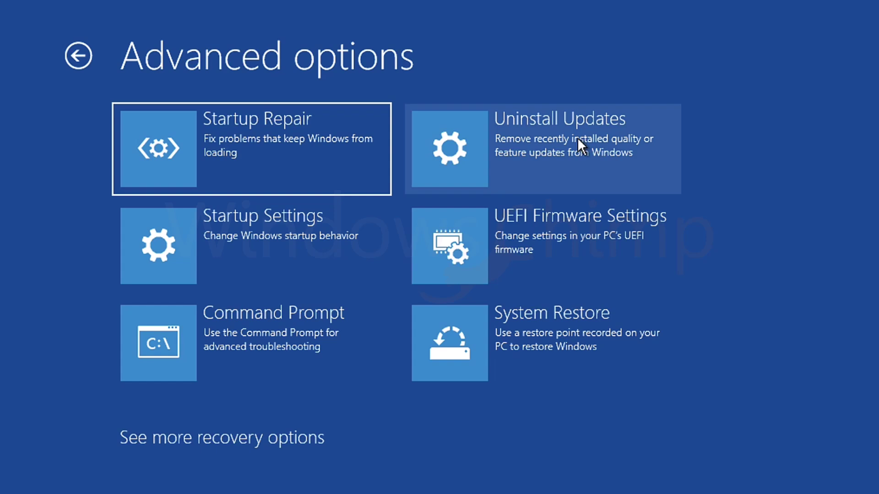
click(574, 148)
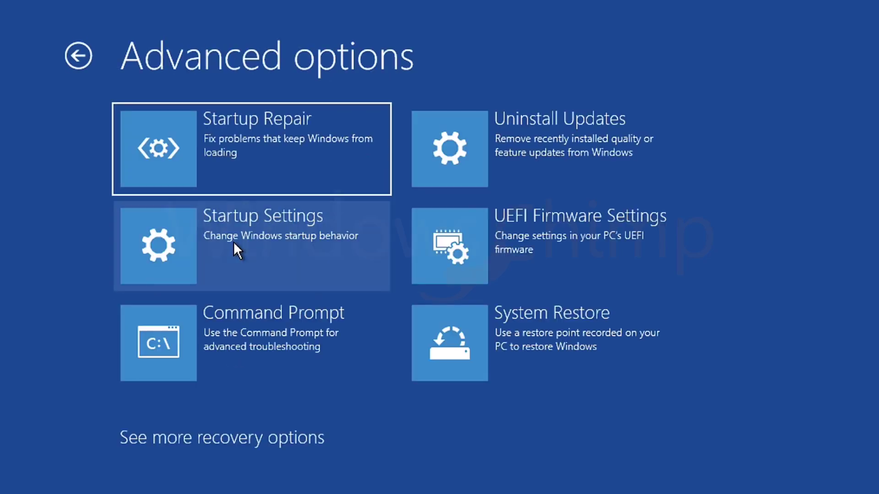
click(614, 133)
click(255, 289)
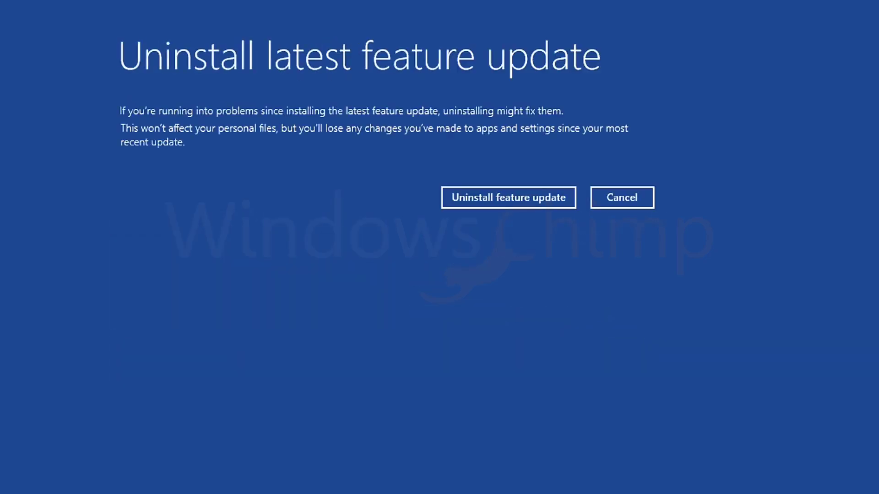
click(496, 195)
Dismiss the uninstall failure message and return to the Advanced options menu.
click(625, 179)
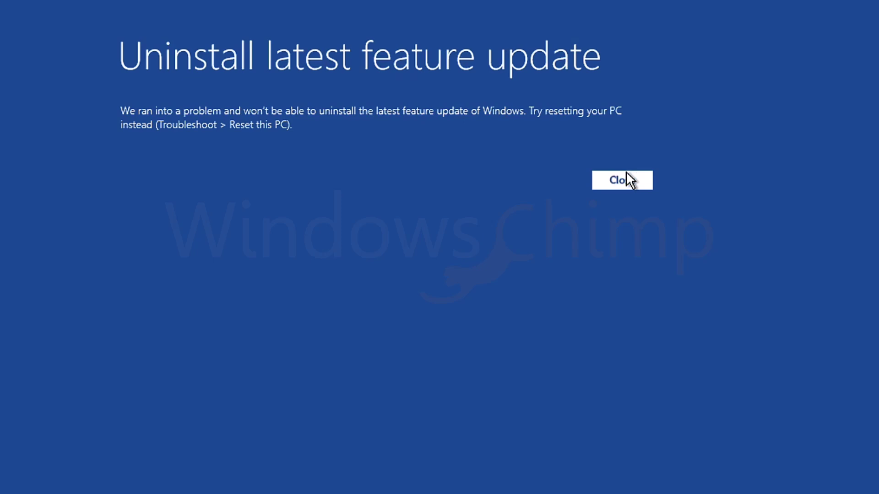
click(291, 302)
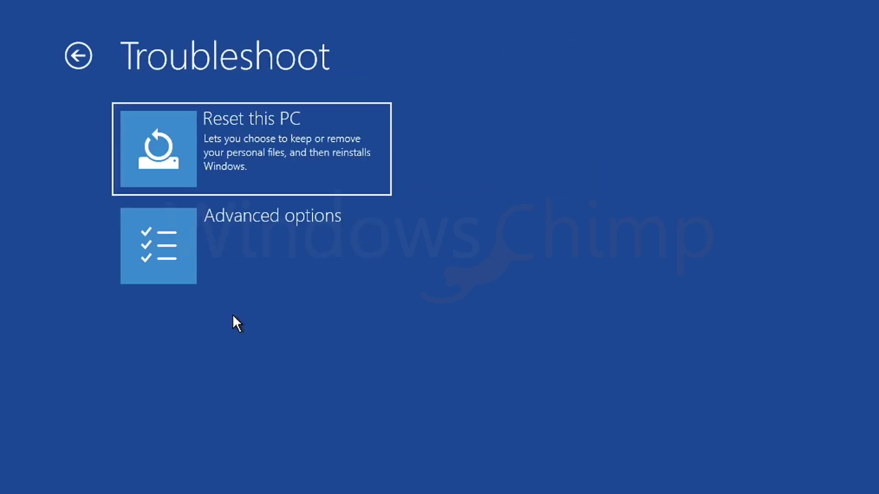
click(238, 244)
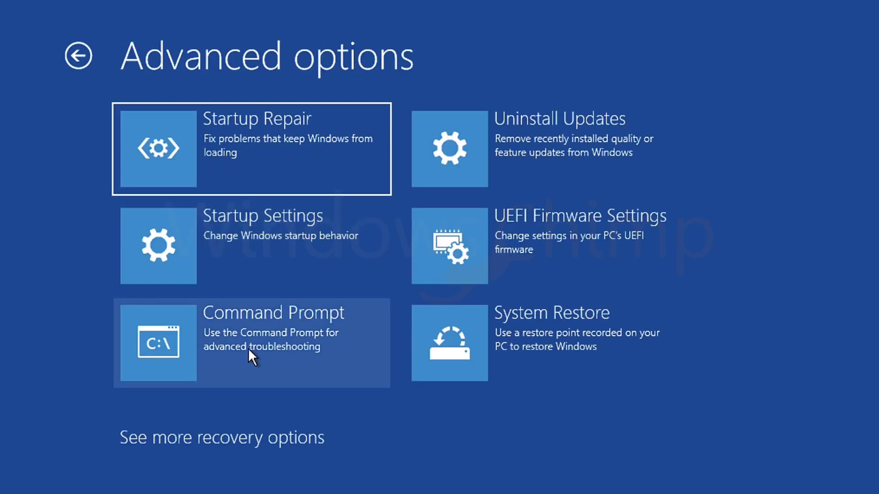
Run a System File Checker scan with sfc /scannow in the recovery Command Prompt.
click(248, 349)
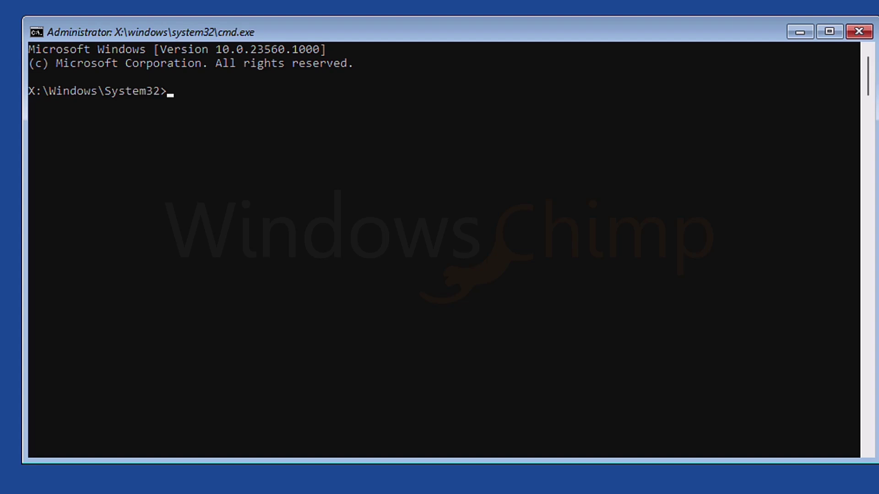
text(sfc /scannow)
key(Return)
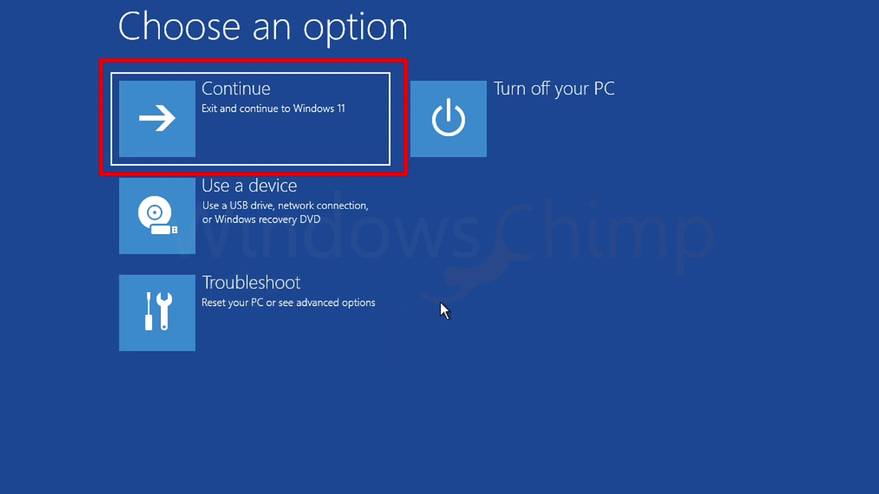
Open the recovery Command Prompt and rebuild the boot configuration with bootrec /rebuildbcd.
click(246, 307)
click(252, 229)
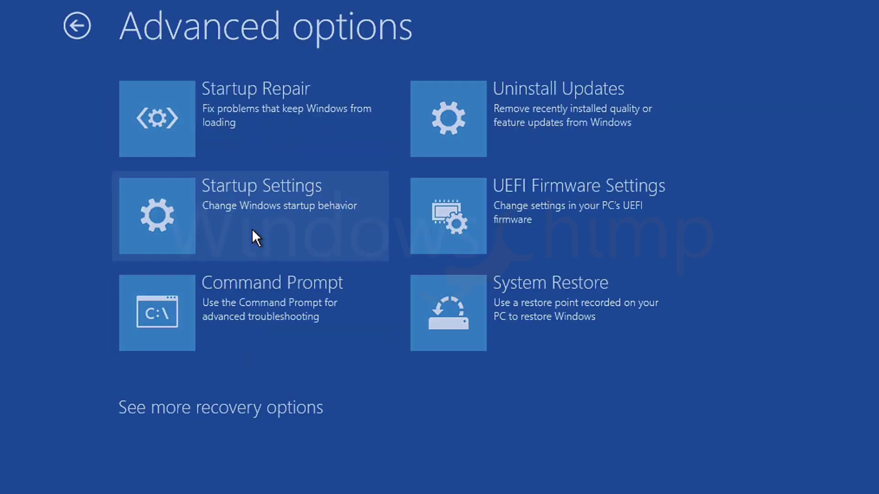
click(264, 334)
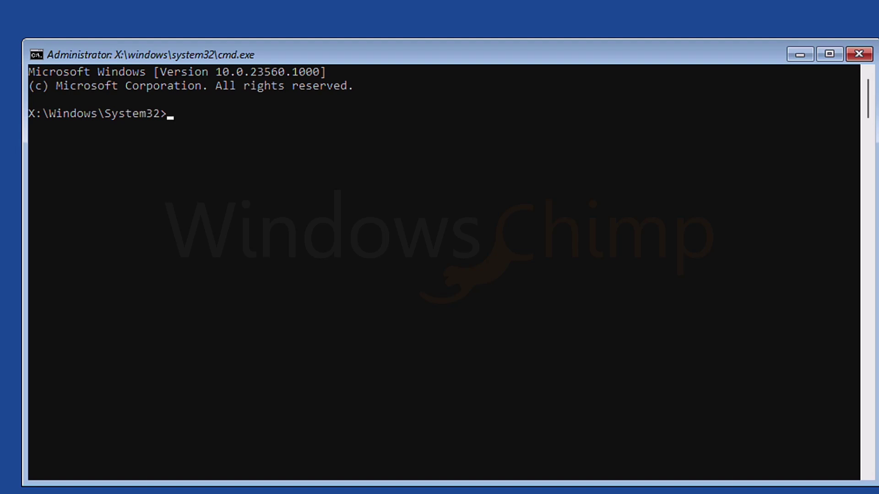
text(bootrec /rebuildbcd)
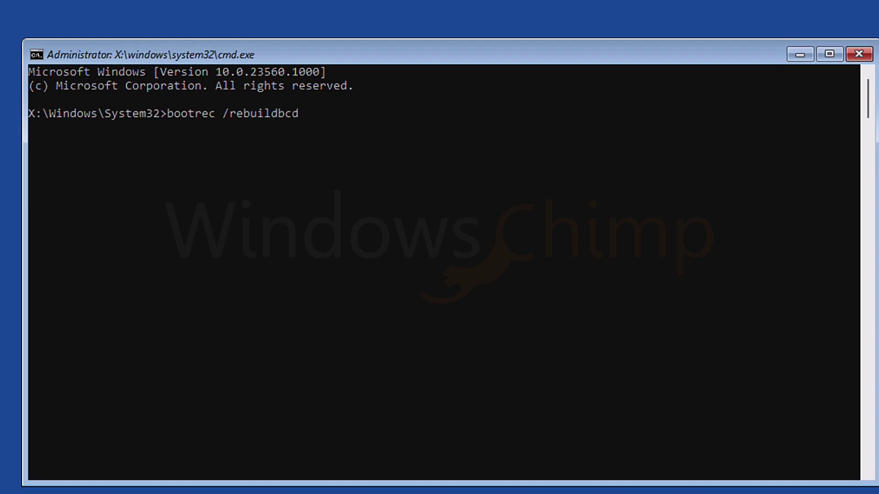
key(Return)
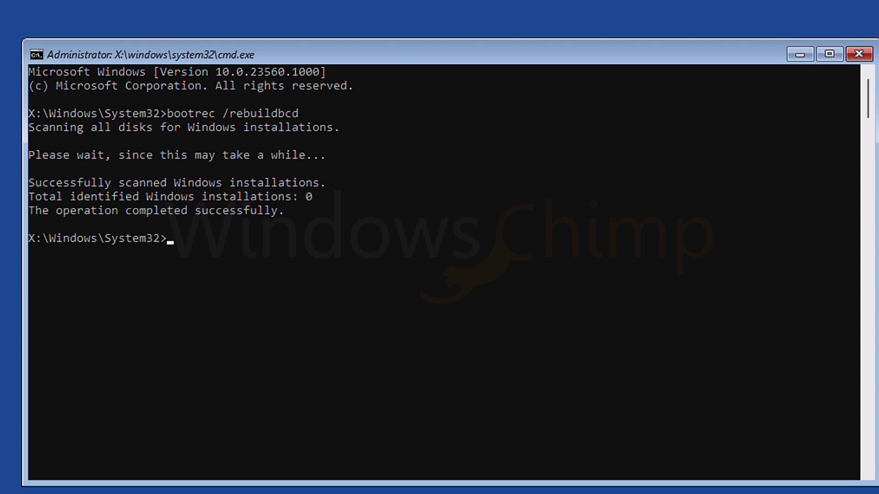
Run bootrec /fixboot (access denied) and bootrec /fixmbr, then exit the console.
text(bootrec /fixboot)
key(Return)
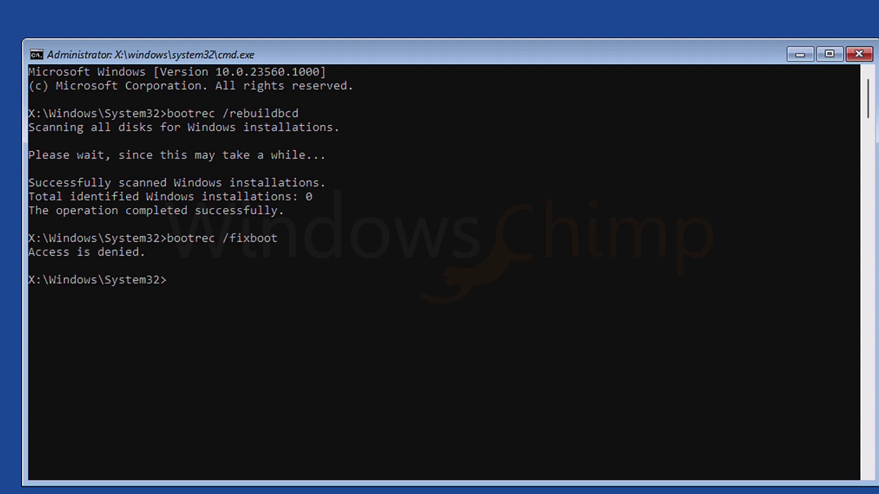
text(bootrec /fixmbr)
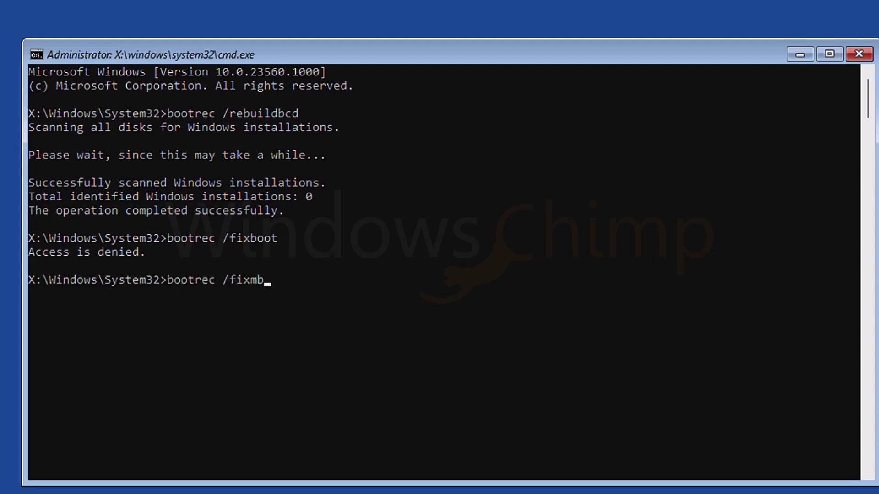
key(Return)
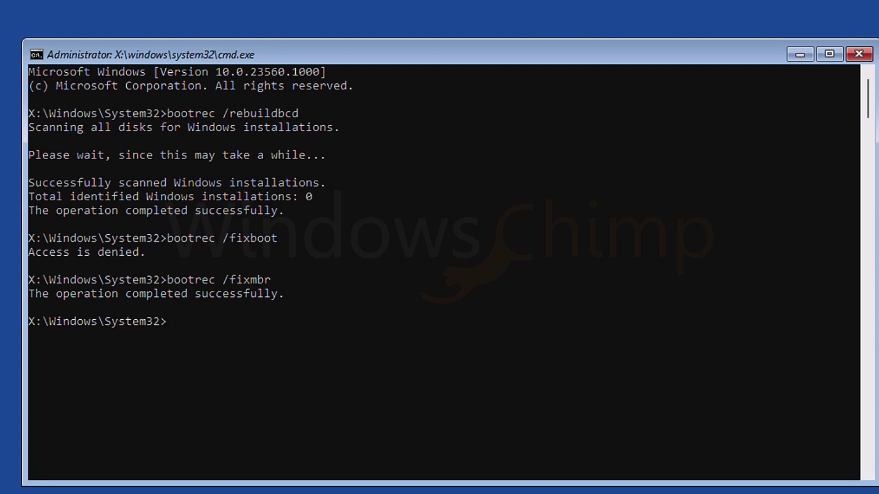
text(exit)
key(Return)
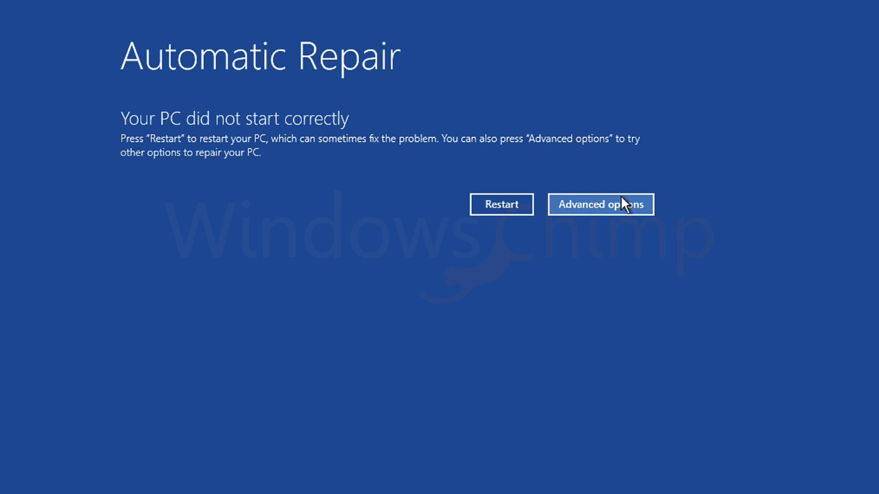
Start Reset this PC under Troubleshoot, reinstalling Windows via Cloud download.
click(580, 210)
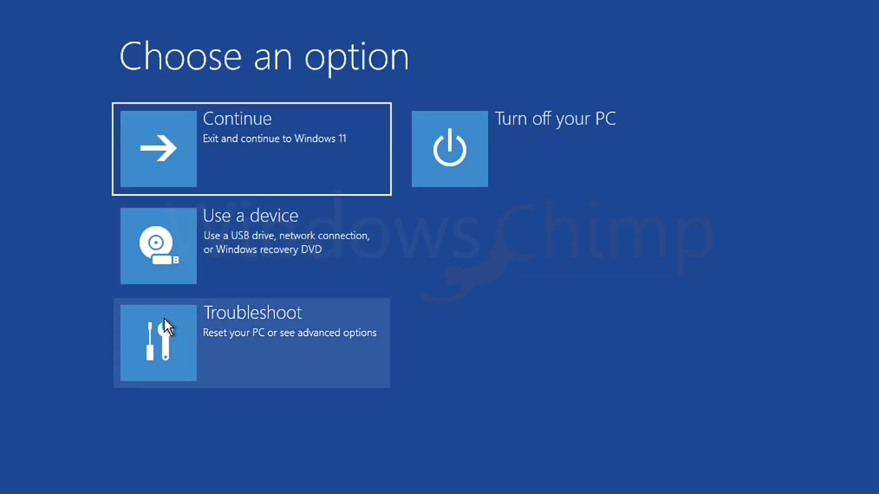
click(254, 340)
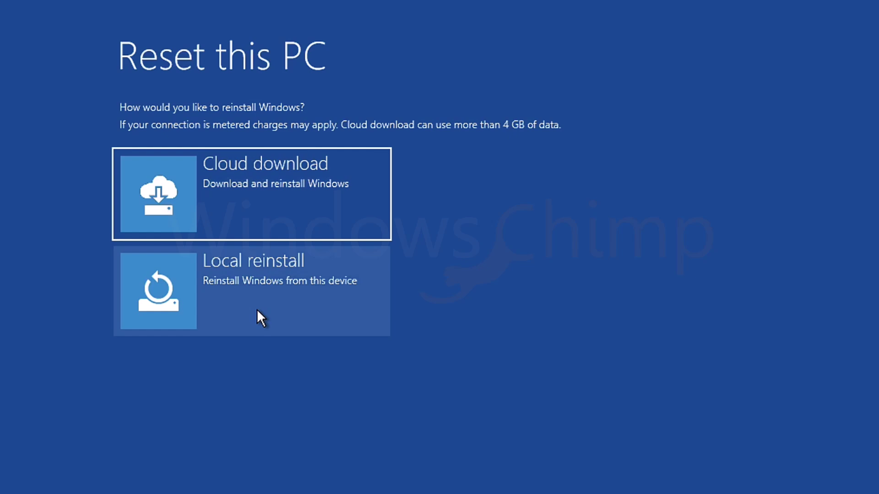
click(297, 201)
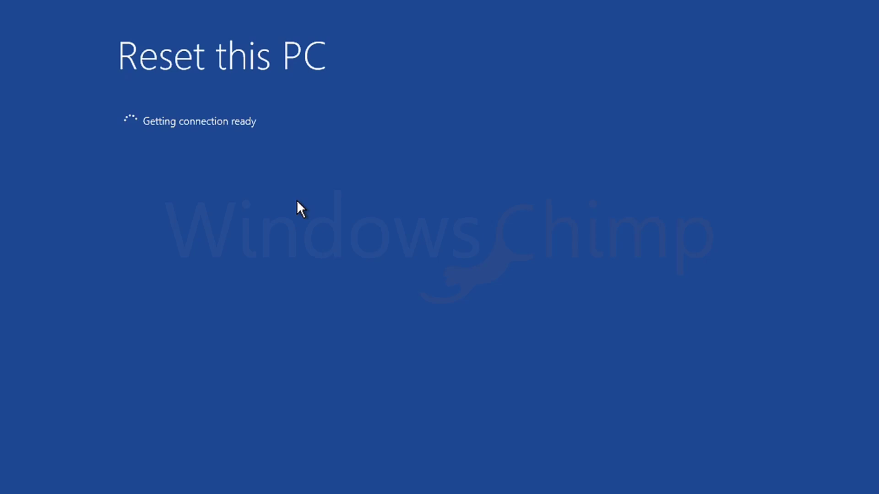